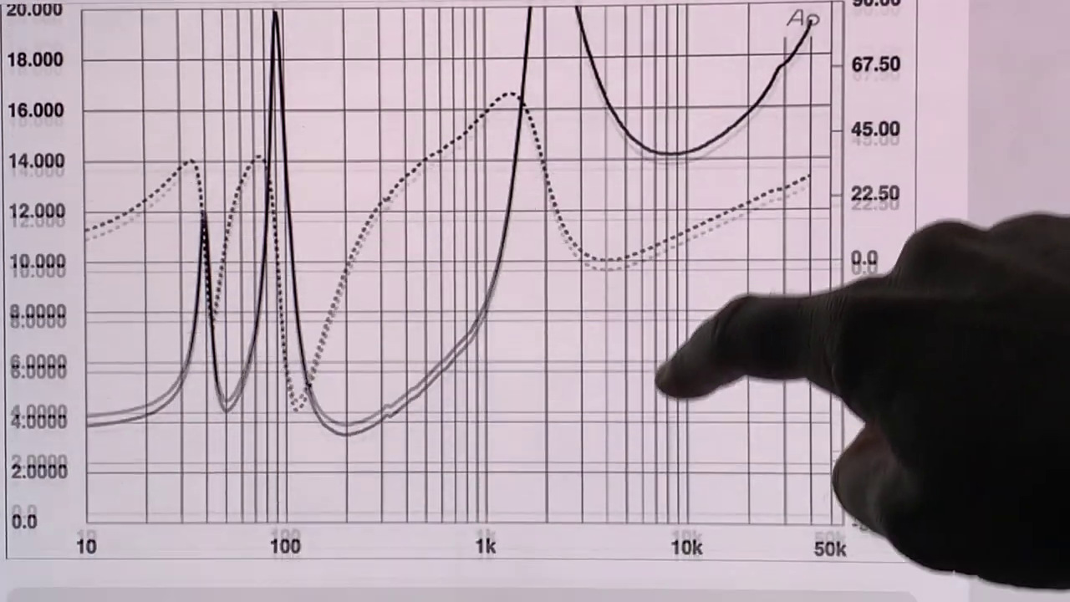
{"action": "scroll", "coordinate": [752, 417], "scroll_direction": "down", "scroll_amount": 5}
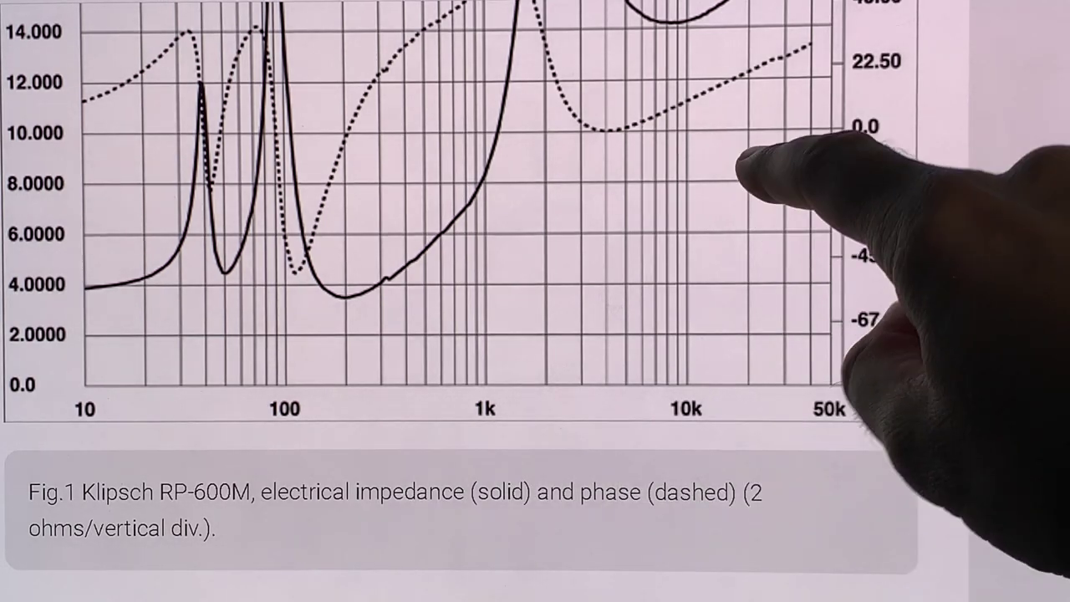
{"action": "scroll", "coordinate": [535, 301], "scroll_direction": "up", "scroll_amount": 4}
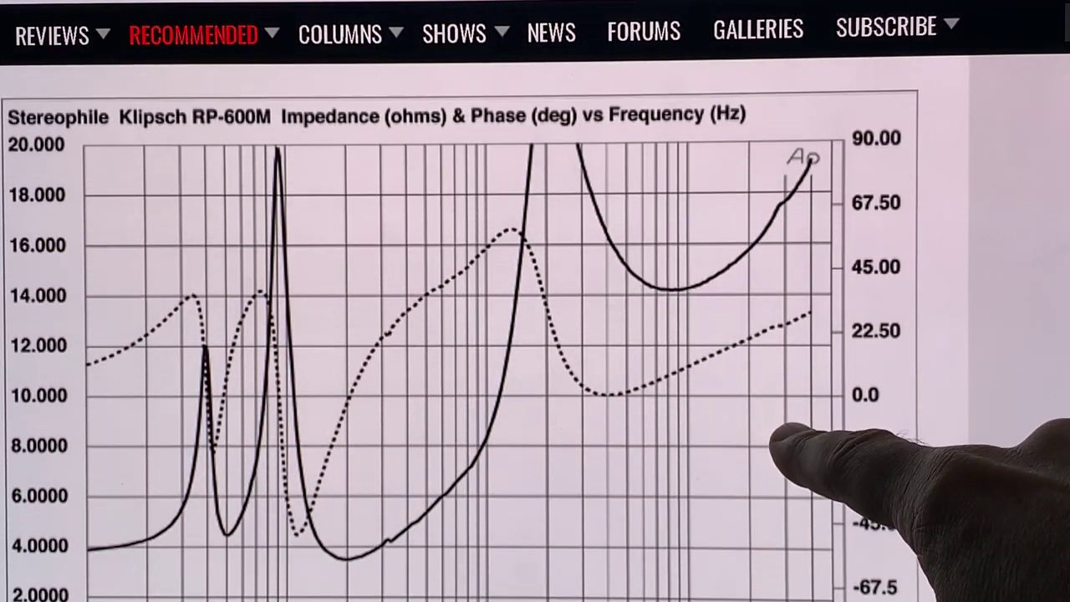
{"action": "scroll", "coordinate": [535, 300], "scroll_direction": "up", "scroll_amount": 1}
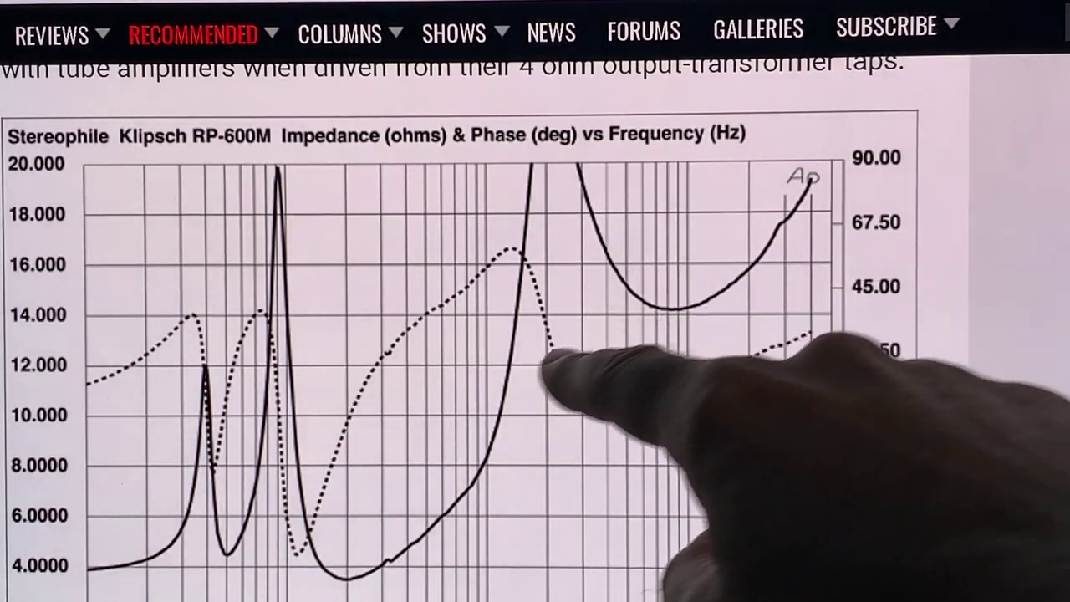